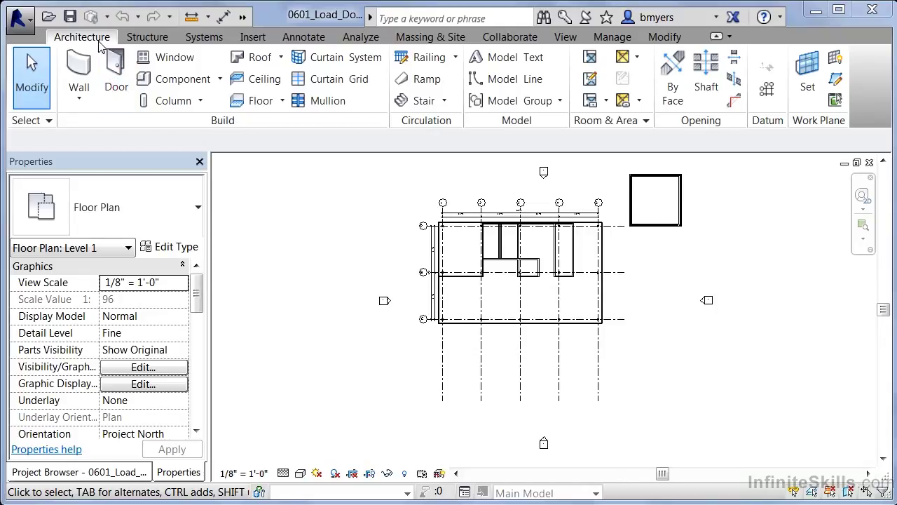
Start door placement and keep Single-Flush 36" x 84" as the door type.
{"action": "left_click", "coordinate": [116, 73]}
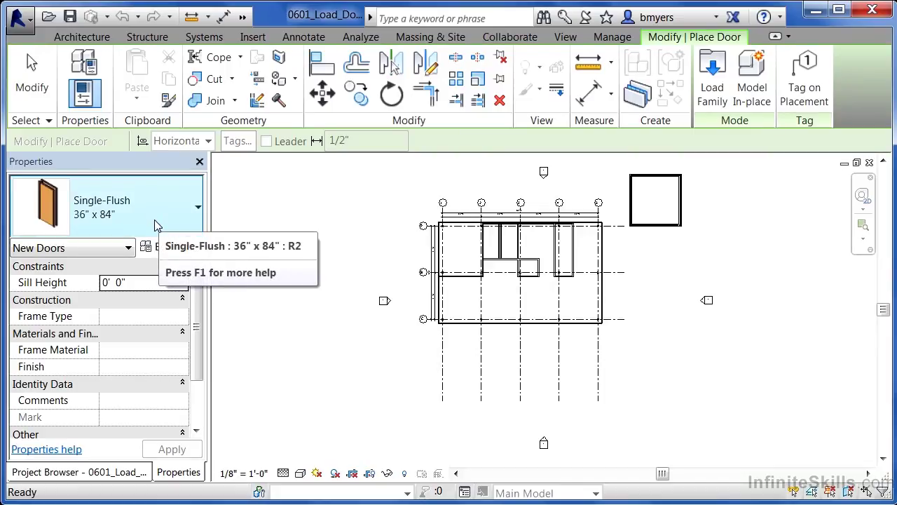
{"action": "left_click", "coordinate": [154, 219]}
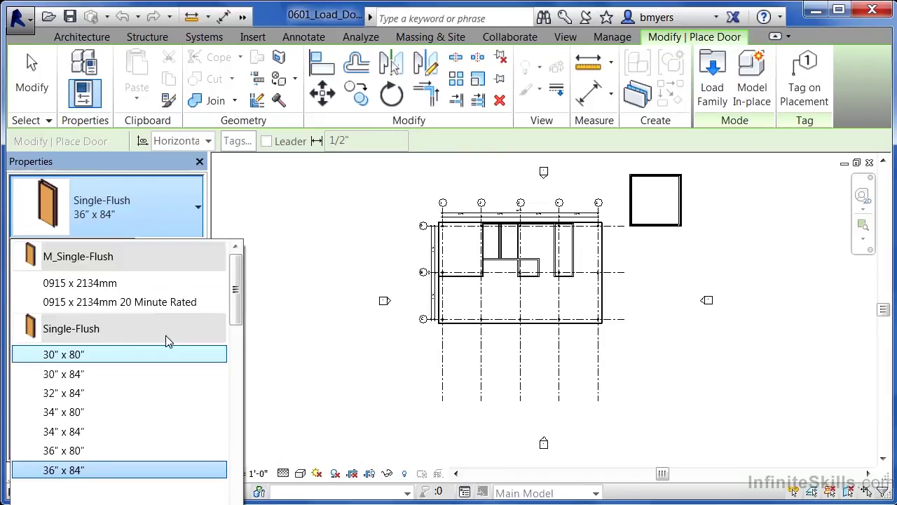
{"action": "left_click", "coordinate": [154, 168]}
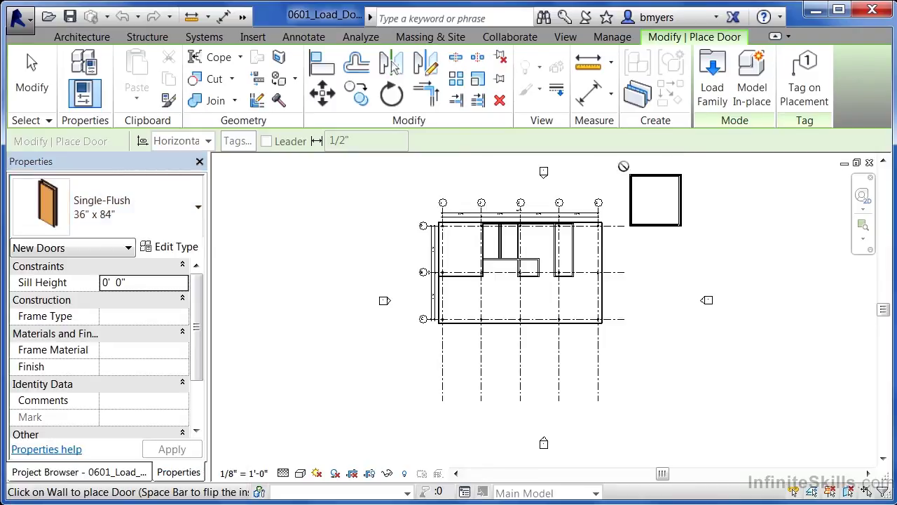
Open Load Family on the library's Doors folder and preview Bifold-2 Panel.rfa.
{"action": "left_click", "coordinate": [713, 92]}
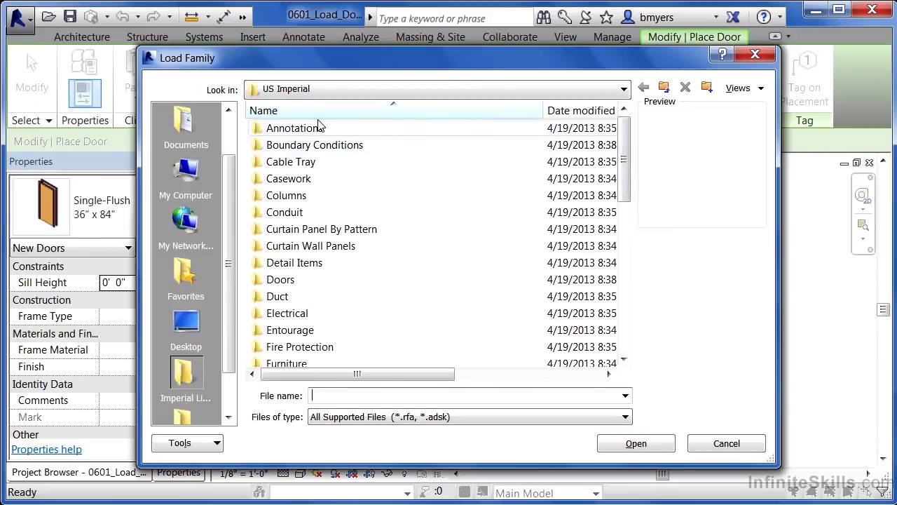
{"action": "double_click", "coordinate": [283, 281]}
{"action": "left_click", "coordinate": [334, 129]}
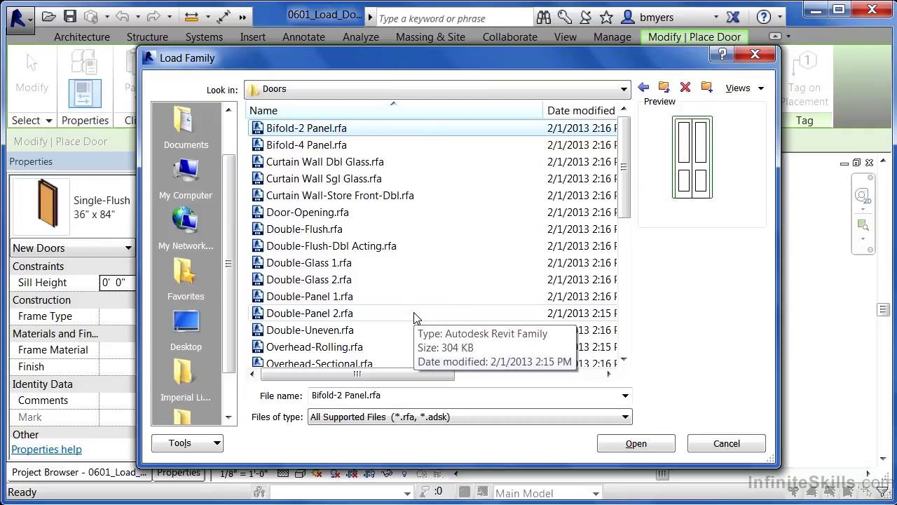
Step down through the door family previews to the Sidelights families, then back to Bifold-2 Panel.
{"action": "key", "text": "Down"}
{"action": "key", "text": "Down"}
{"action": "key", "text": "Down"}
{"action": "key", "text": "Down"}
{"action": "key", "text": "Down"}
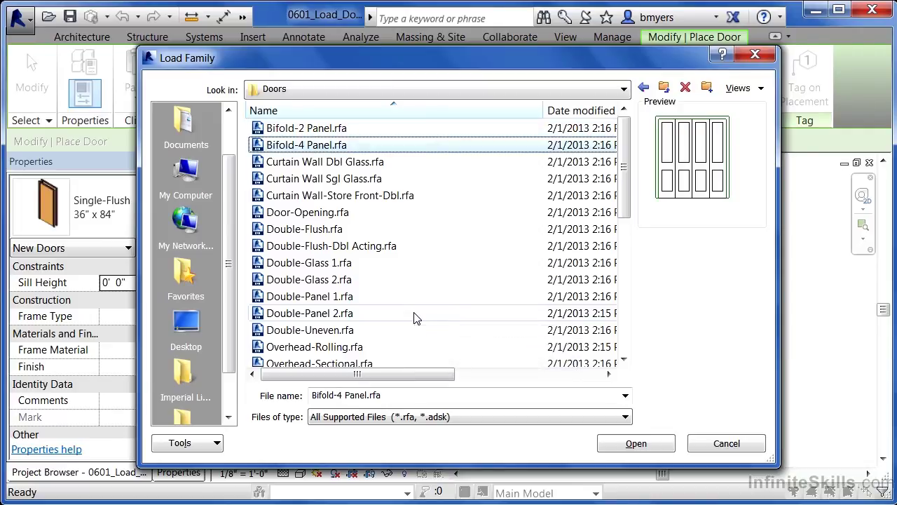
{"action": "key", "text": "Down"}
{"action": "key", "text": "Down"}
{"action": "key", "text": "Down"}
{"action": "key", "text": "Down"}
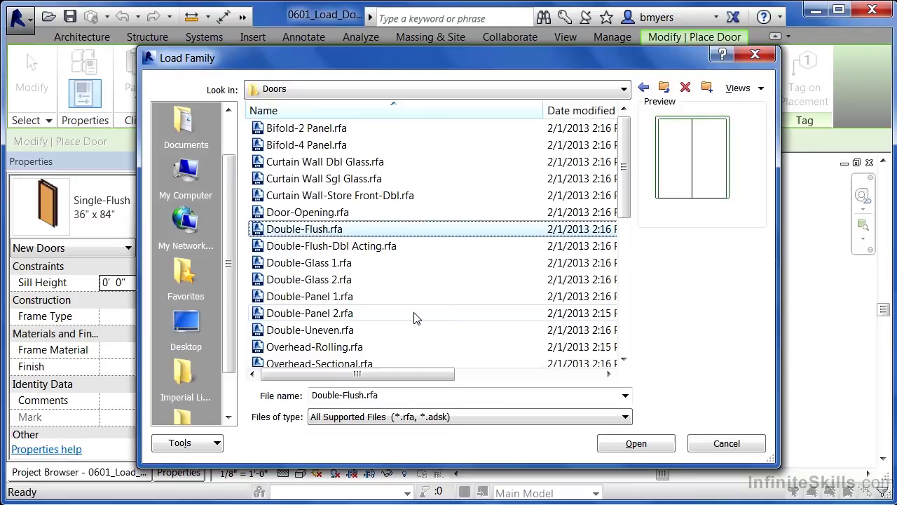
{"action": "key", "text": "Down"}
{"action": "key", "text": "Down"}
{"action": "key", "text": "Down"}
{"action": "key", "text": "Down"}
{"action": "key", "text": "Down"}
{"action": "key", "text": "Down"}
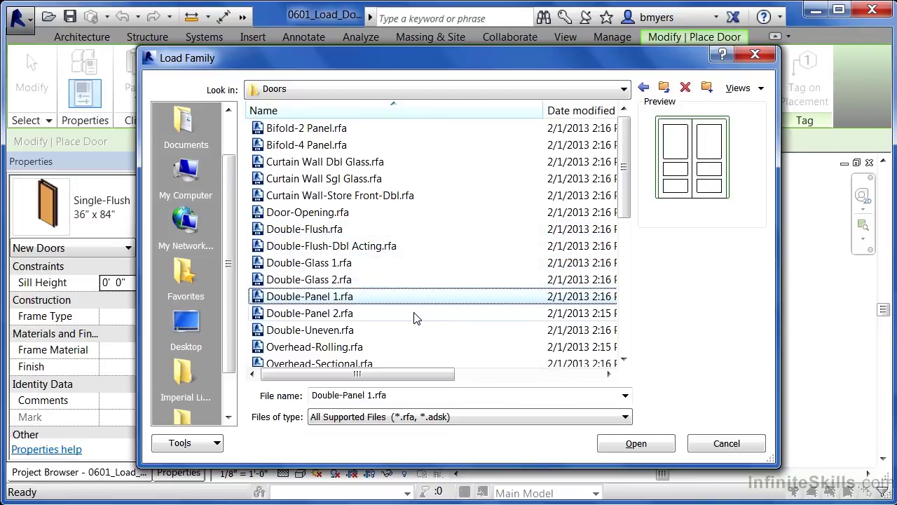
{"action": "key", "text": "Down"}
{"action": "key", "text": "Down"}
{"action": "key", "text": "Down"}
{"action": "key", "text": "Down"}
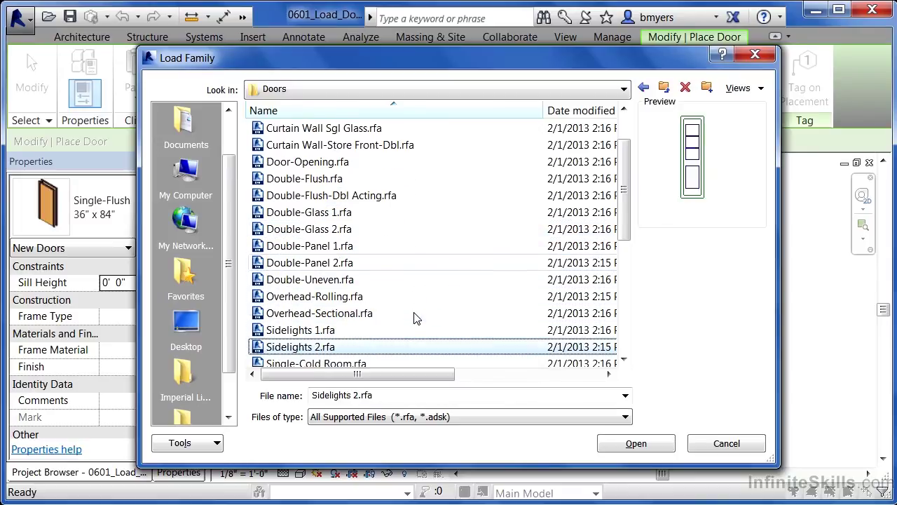
{"action": "key", "text": "Up"}
{"action": "key", "text": "Up"}
{"action": "key", "text": "Up"}
{"action": "key", "text": "Up"}
{"action": "key", "text": "Up"}
{"action": "key", "text": "Up"}
{"action": "key", "text": "Up"}
{"action": "key", "text": "Up"}
{"action": "key", "text": "Up"}
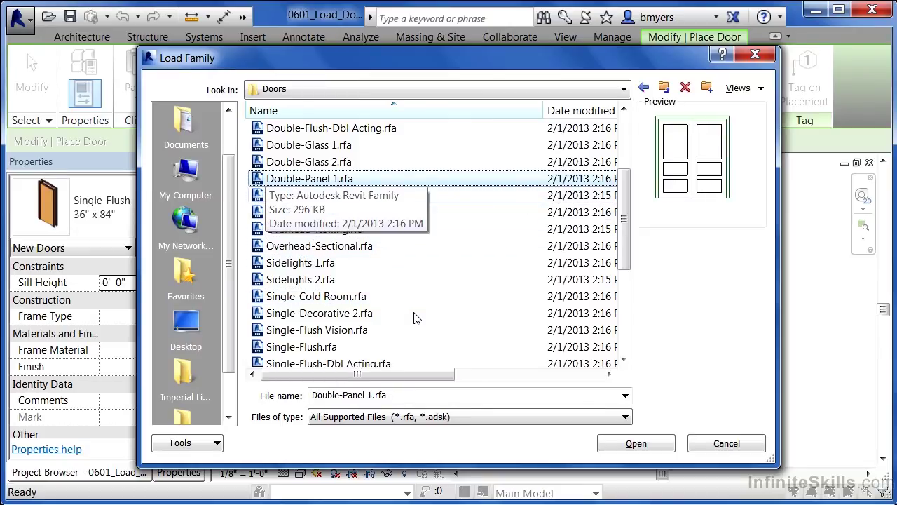
{"action": "key", "text": "Up"}
{"action": "key", "text": "Up"}
{"action": "key", "text": "Up"}
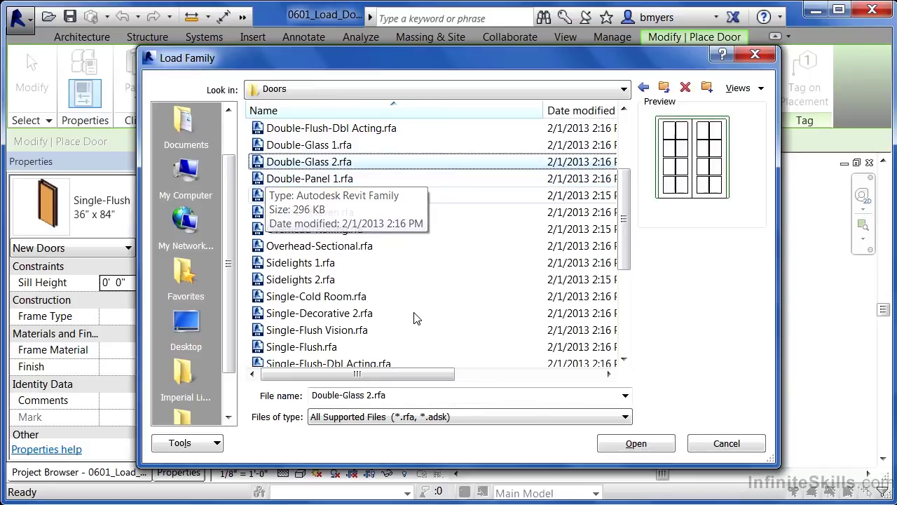
{"action": "key", "text": "Up"}
{"action": "key", "text": "Up"}
{"action": "key", "text": "Up"}
{"action": "key", "text": "Up"}
{"action": "key", "text": "Up"}
{"action": "key", "text": "Up"}
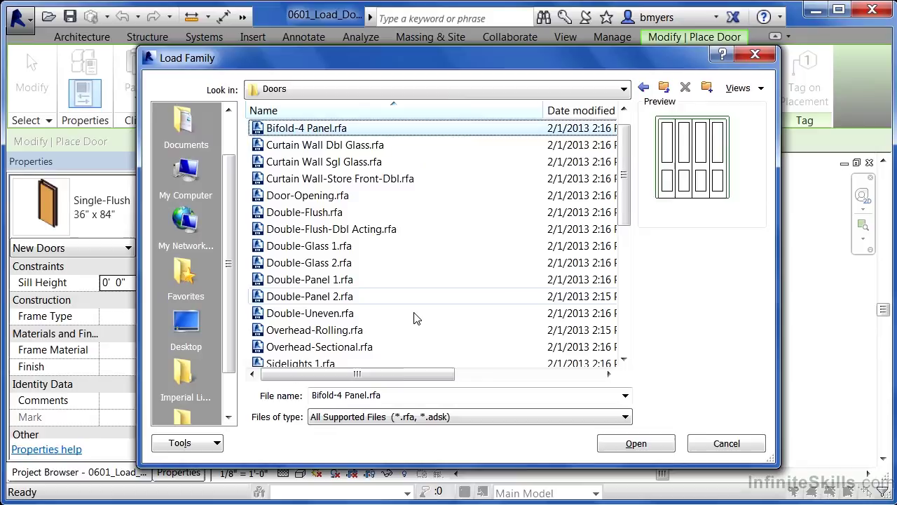
{"action": "key", "text": "Up"}
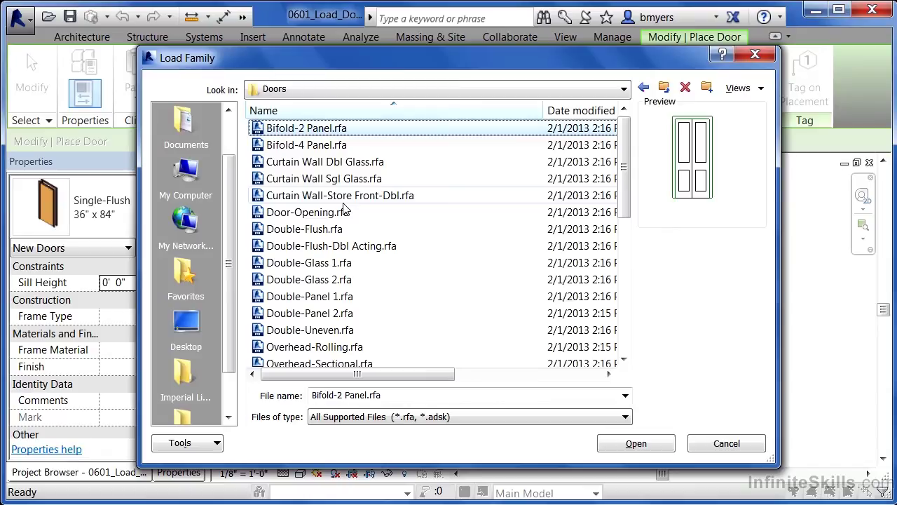
Load Curtain Wall-Store Front-Dbl.rfa into the project.
{"action": "left_click", "coordinate": [301, 199]}
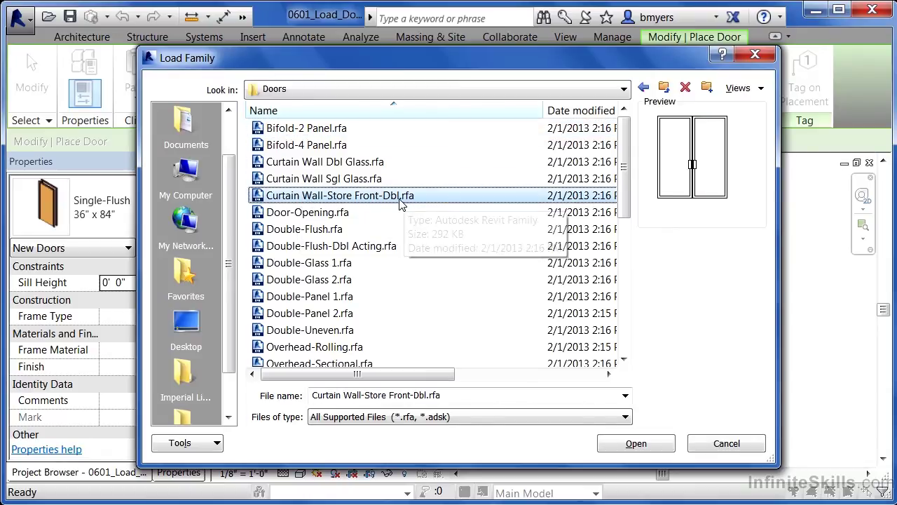
{"action": "left_click", "coordinate": [635, 444]}
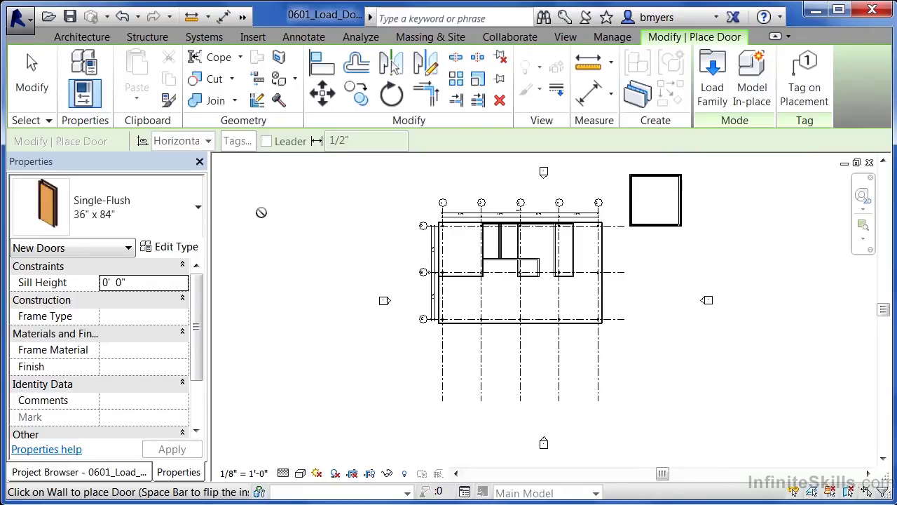
{"action": "left_click", "coordinate": [195, 219]}
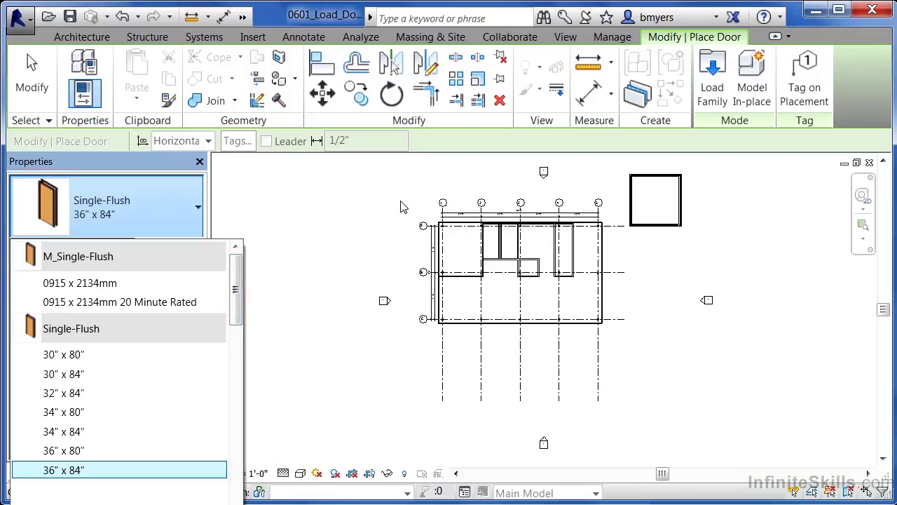
{"action": "left_click", "coordinate": [718, 95]}
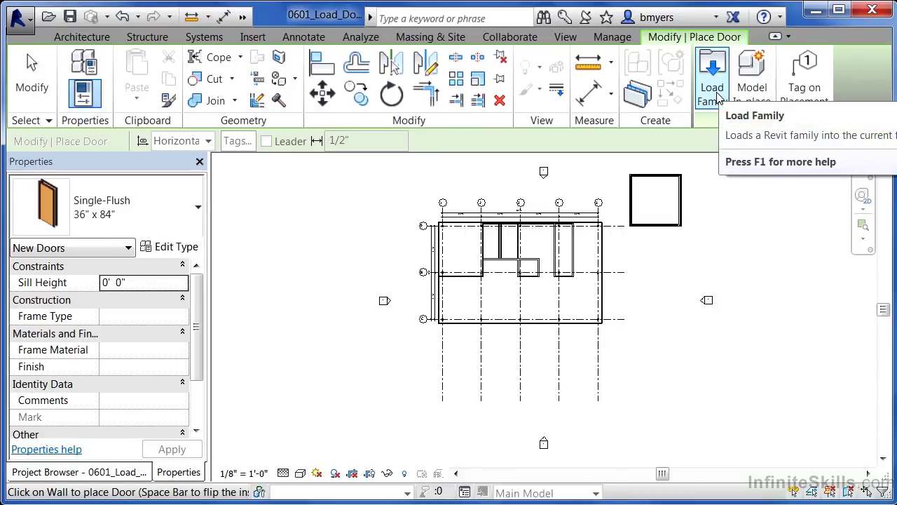
Load Overhead-Sectional.rfa from the Doors folder and find its 8' x 6'-6" type in the door list.
{"action": "left_click", "coordinate": [718, 97]}
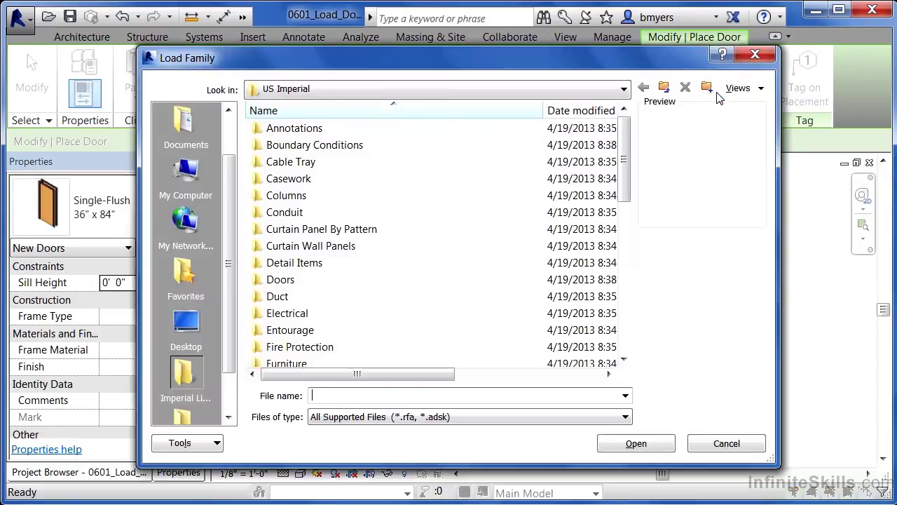
{"action": "double_click", "coordinate": [284, 280]}
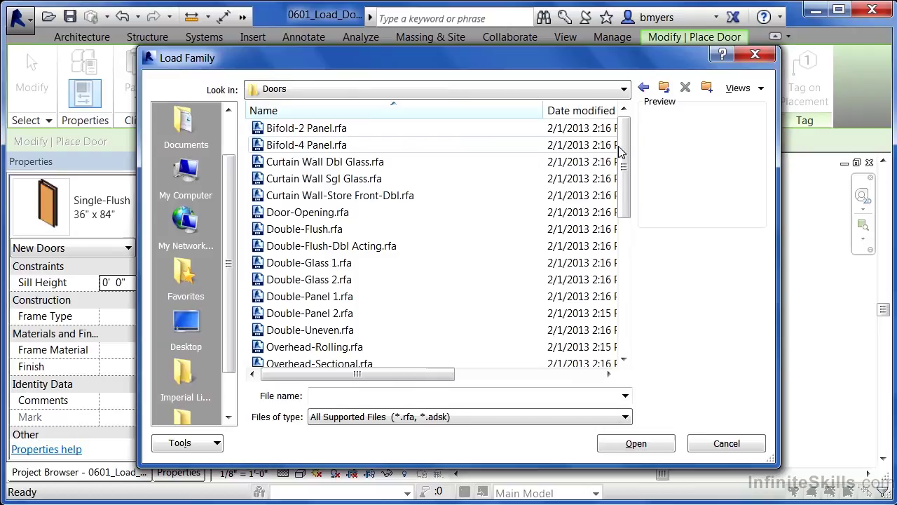
{"action": "left_click_drag", "start_coordinate": [622, 154], "coordinate": [623, 227]}
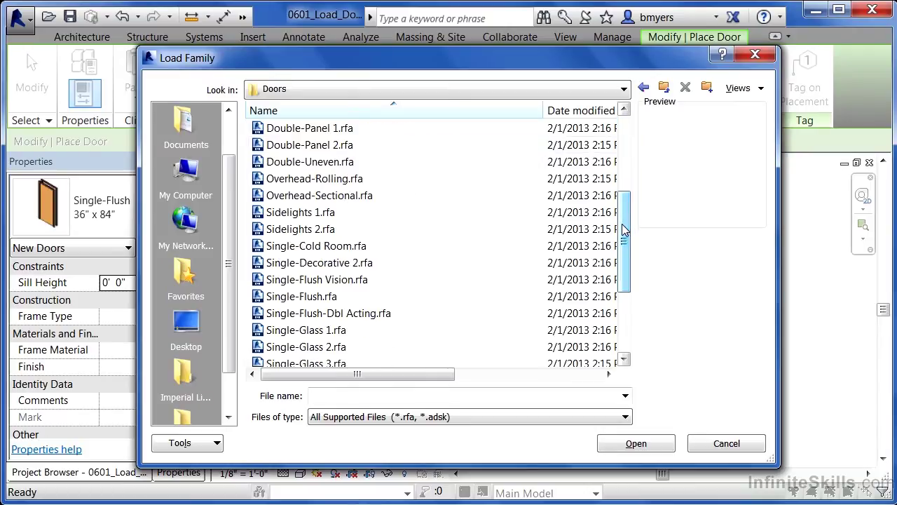
{"action": "left_click", "coordinate": [341, 200]}
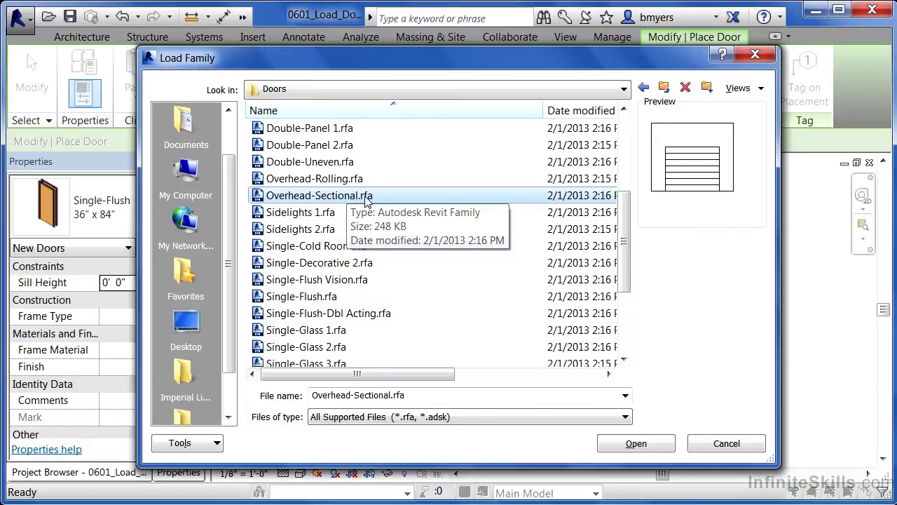
{"action": "left_click", "coordinate": [636, 443]}
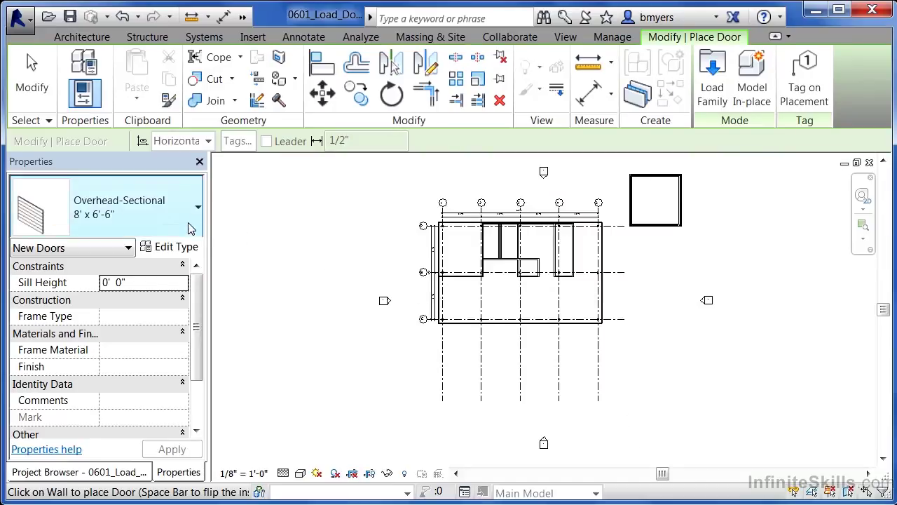
{"action": "left_click", "coordinate": [120, 211]}
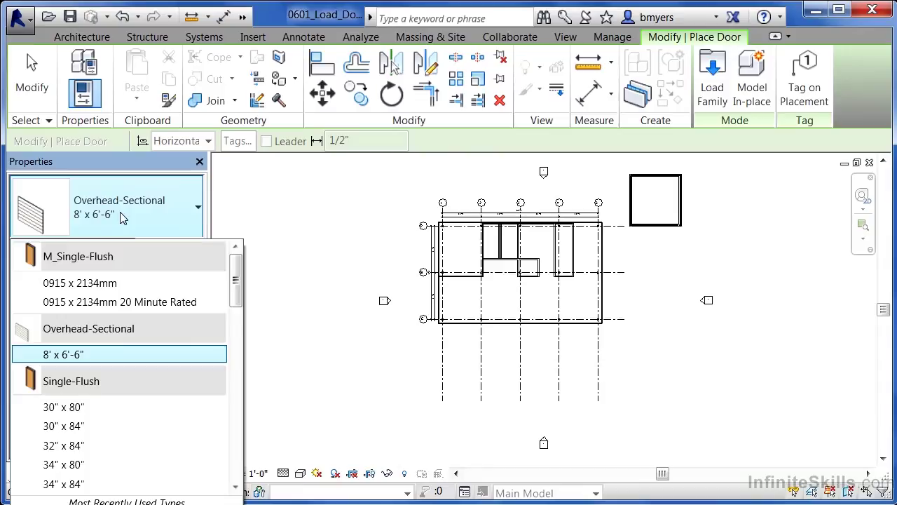
{"action": "mouse_move", "coordinate": [241, 262]}
{"action": "left_mouse_down"}
{"action": "mouse_move", "coordinate": [242, 284]}
{"action": "mouse_move", "coordinate": [240, 265]}
{"action": "left_mouse_up"}
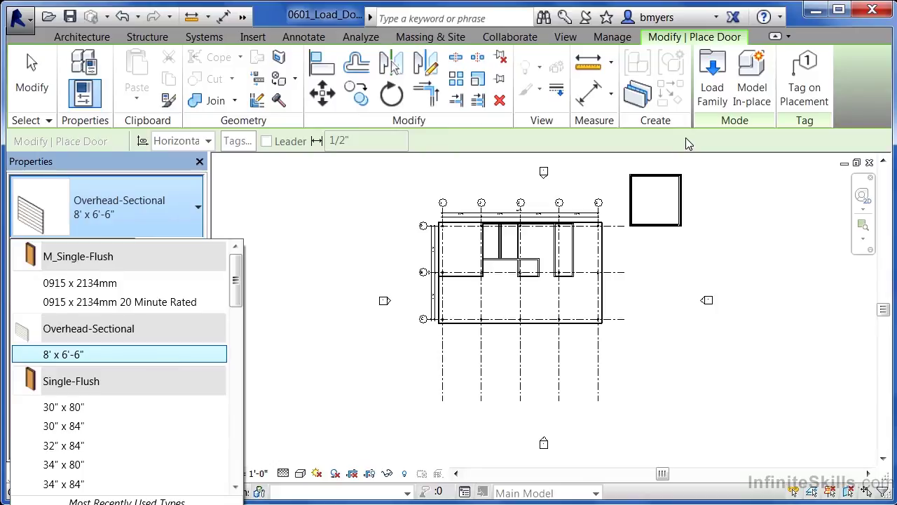
Exit door placement and zoom the floor plan in and out.
{"action": "key", "text": "Escape"}
{"action": "key", "text": "Escape"}
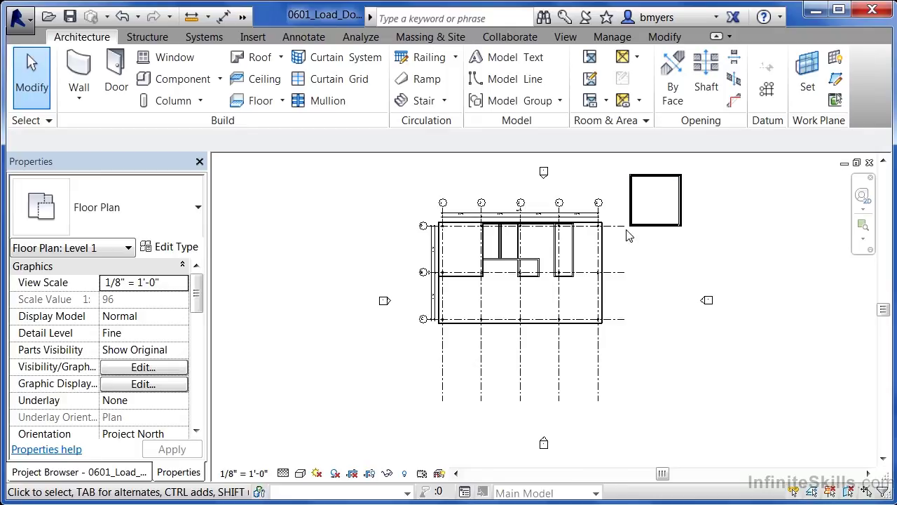
{"action": "scroll", "coordinate": [658, 259], "scroll_direction": "up", "scroll_amount": 2}
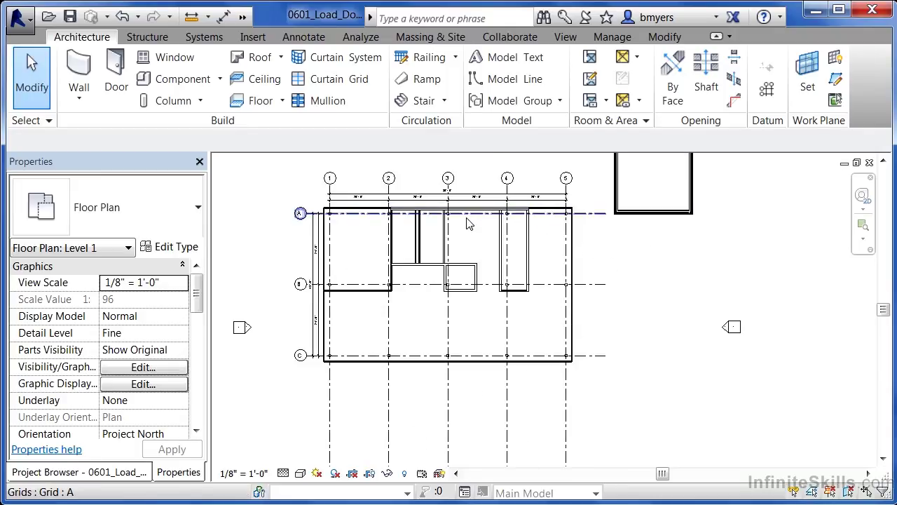
{"action": "scroll", "coordinate": [649, 308], "scroll_direction": "down", "scroll_amount": 1}
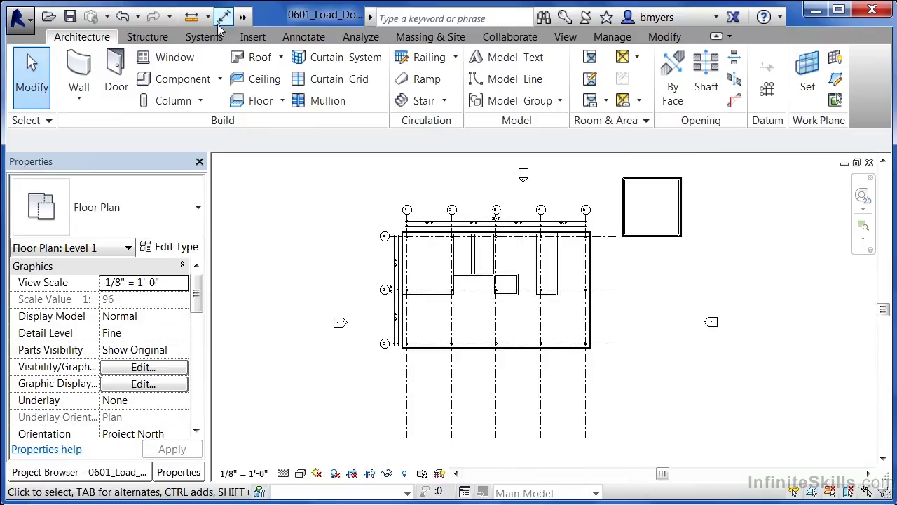
Start window placement, confirming only Fixed types exist, and keep Fixed 36" x 48".
{"action": "left_click", "coordinate": [175, 62]}
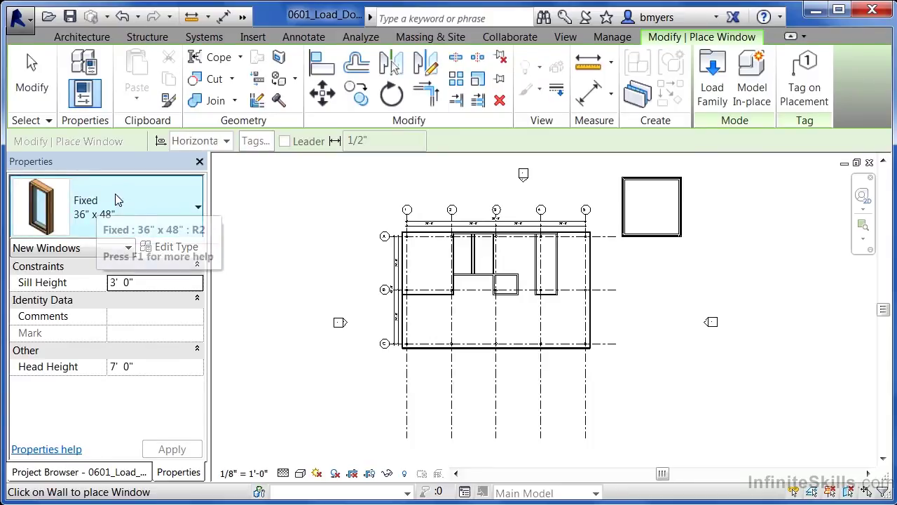
{"action": "left_click", "coordinate": [157, 204]}
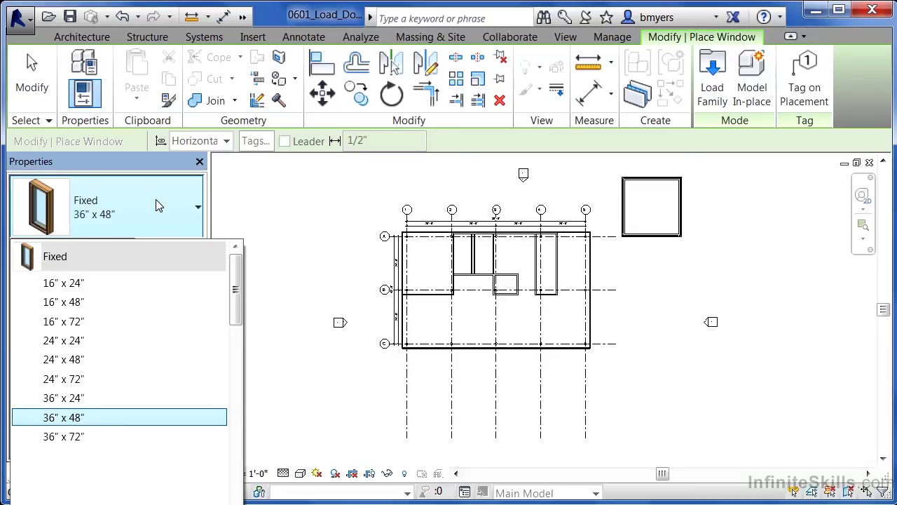
{"action": "left_click", "coordinate": [546, 150]}
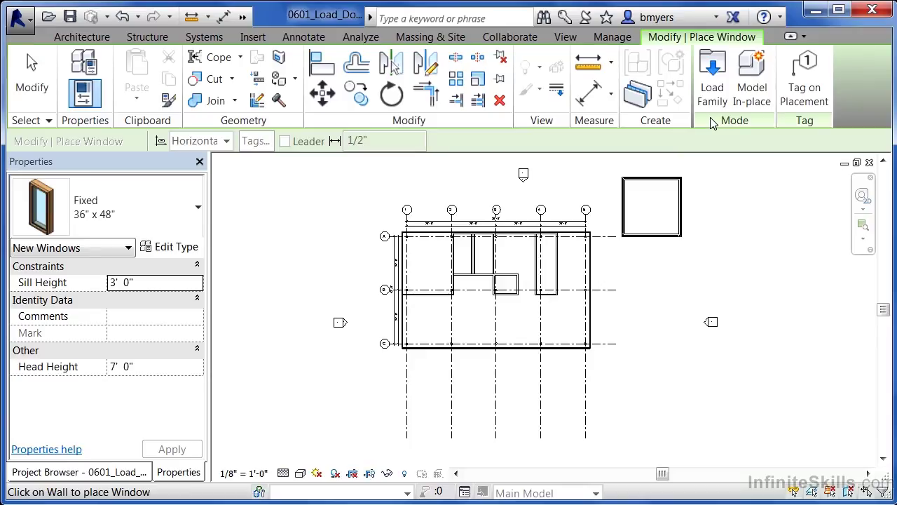
Open Load Family from the Insert tab and go to the Windows library folder.
{"action": "left_click", "coordinate": [254, 38]}
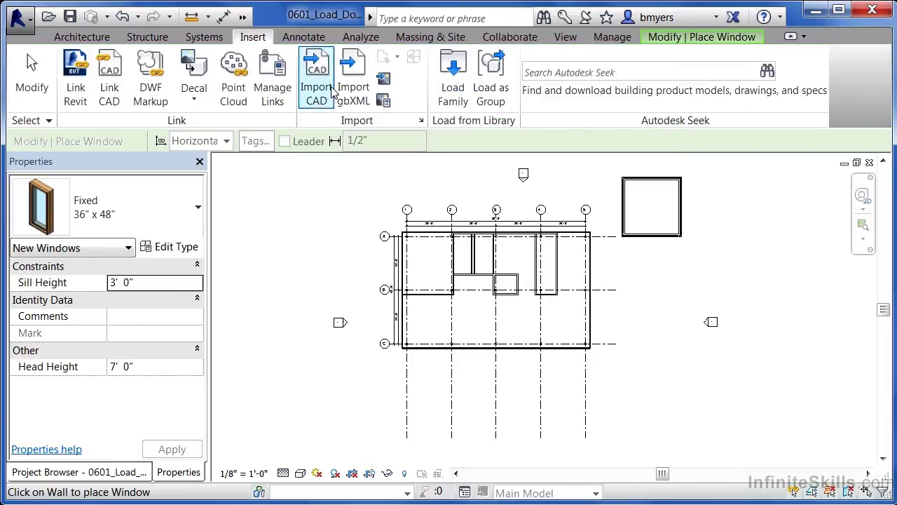
{"action": "left_click", "coordinate": [462, 91]}
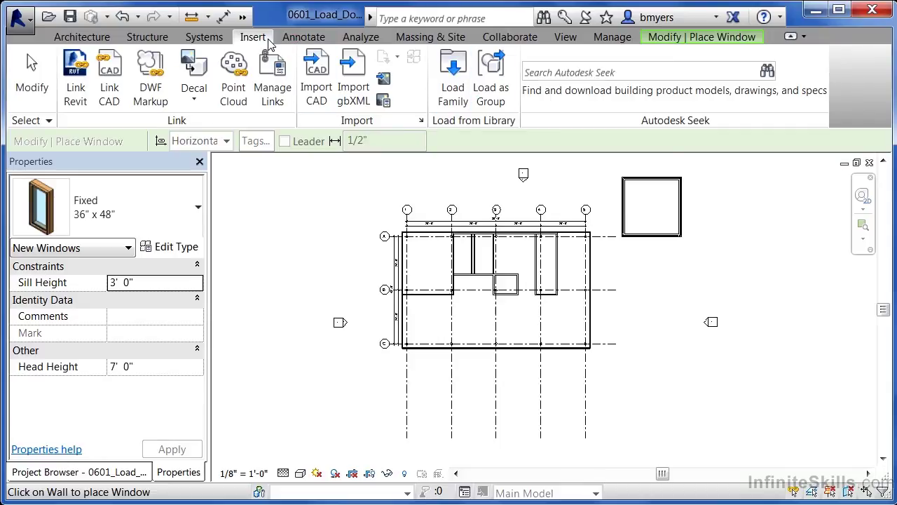
{"action": "left_click", "coordinate": [461, 96]}
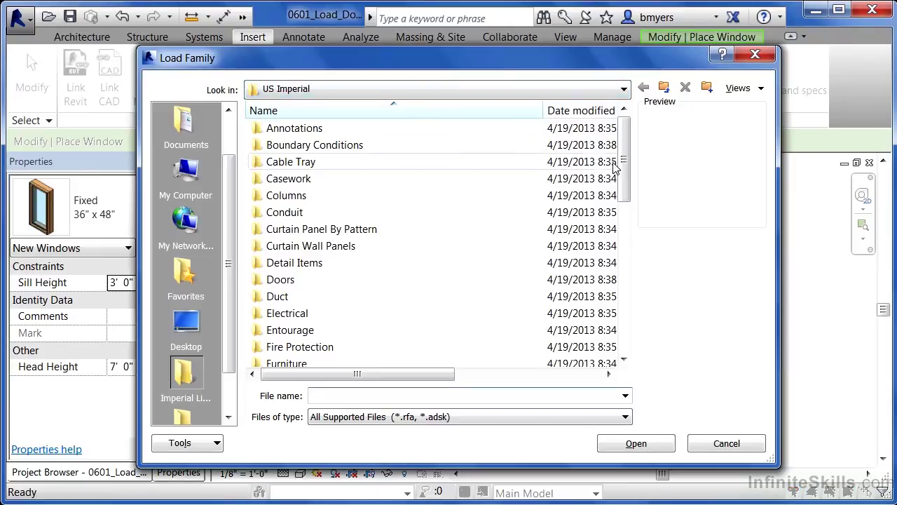
{"action": "left_click_drag", "start_coordinate": [627, 166], "coordinate": [623, 311]}
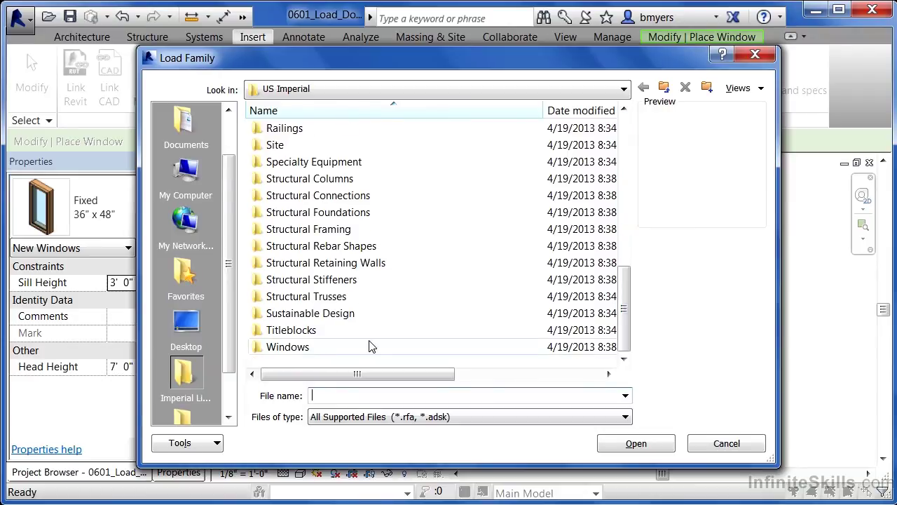
{"action": "double_click", "coordinate": [309, 345]}
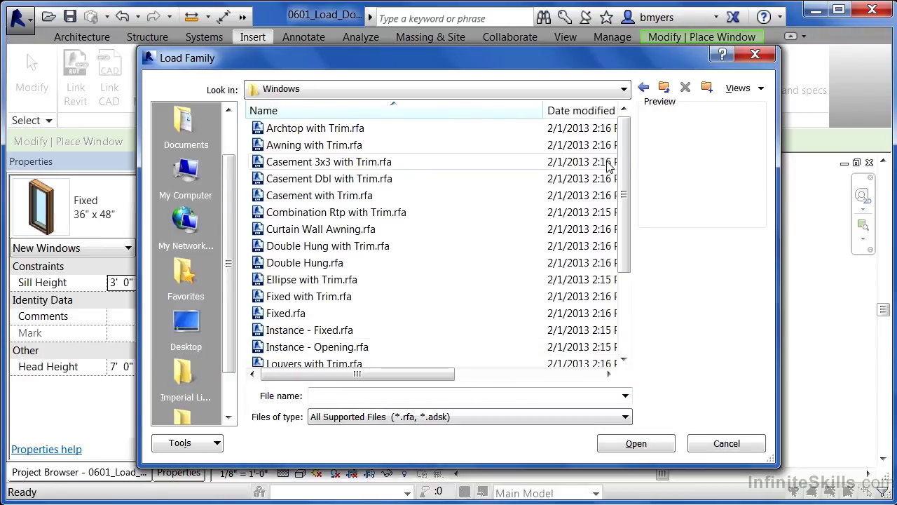
{"action": "left_click_drag", "start_coordinate": [625, 165], "coordinate": [624, 191]}
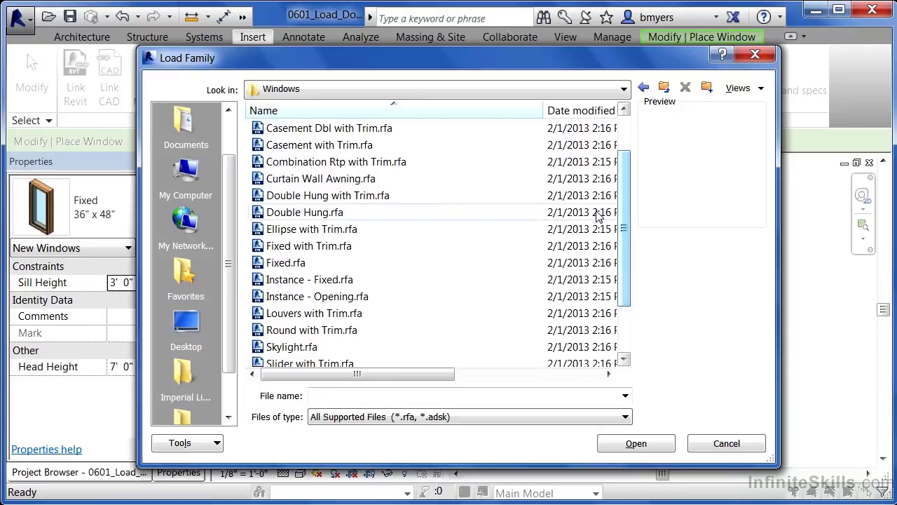
Compare Double Hung and Double Hung with Trim previews, then load Double Hung with Trim.rfa.
{"action": "left_click", "coordinate": [388, 214]}
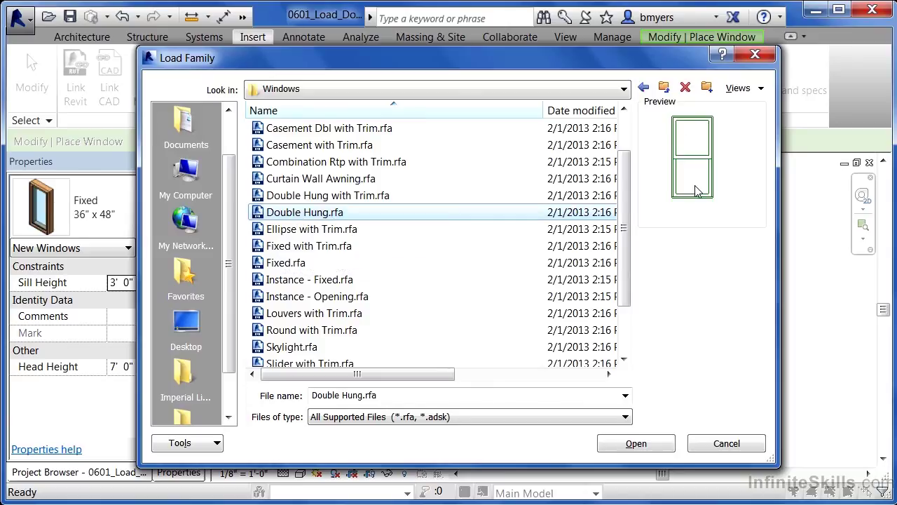
{"action": "left_click", "coordinate": [302, 196]}
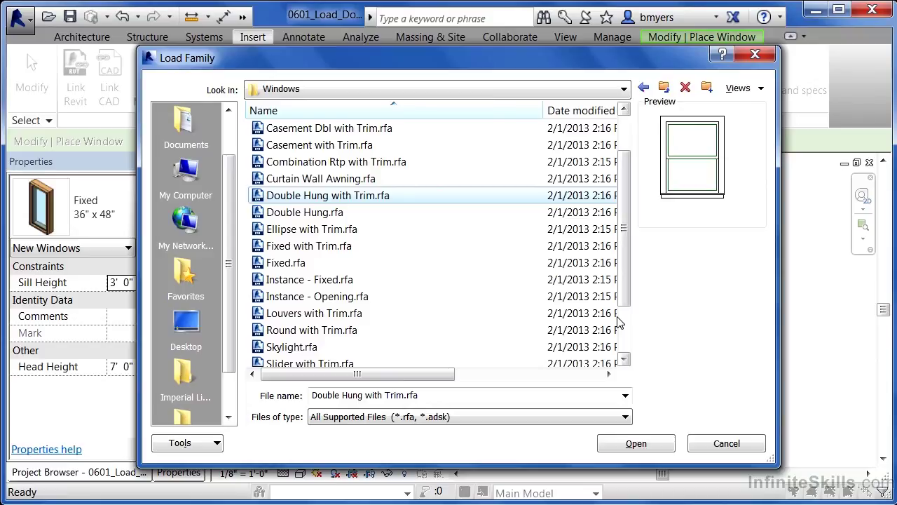
{"action": "left_click", "coordinate": [323, 217]}
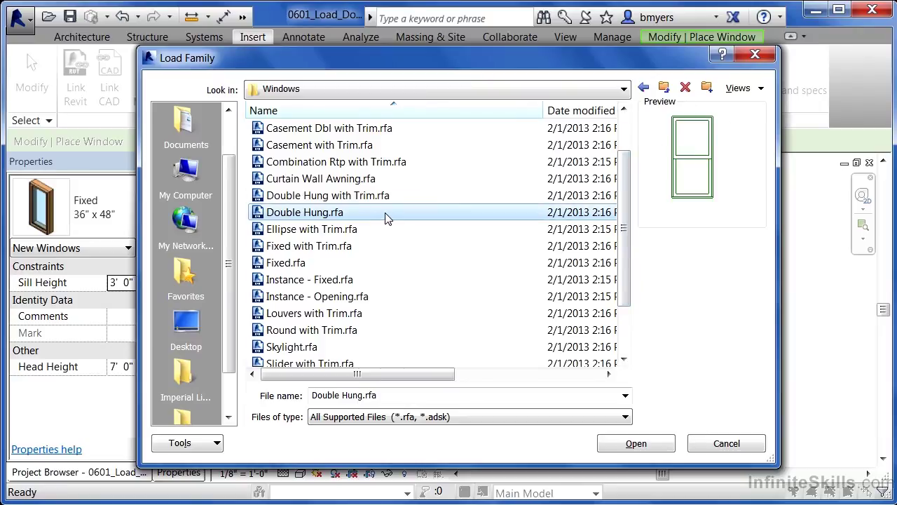
{"action": "left_click", "coordinate": [322, 196]}
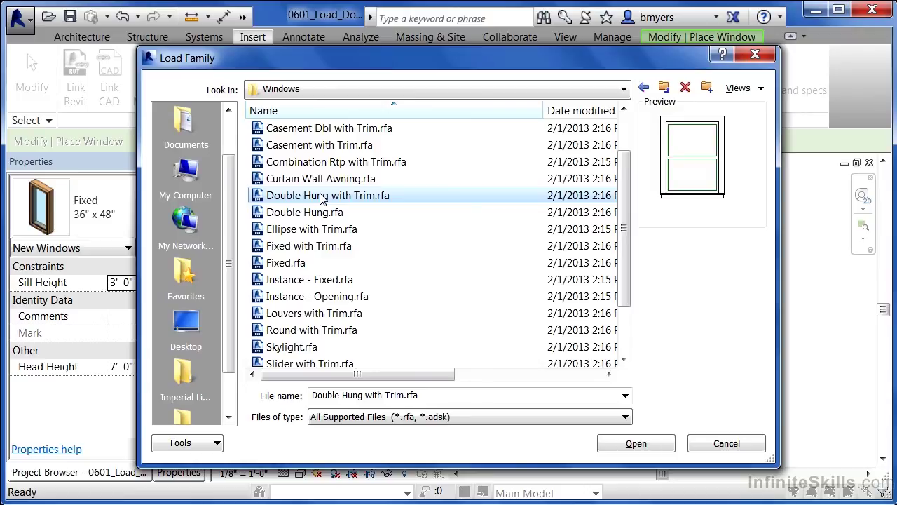
{"action": "left_click", "coordinate": [632, 450]}
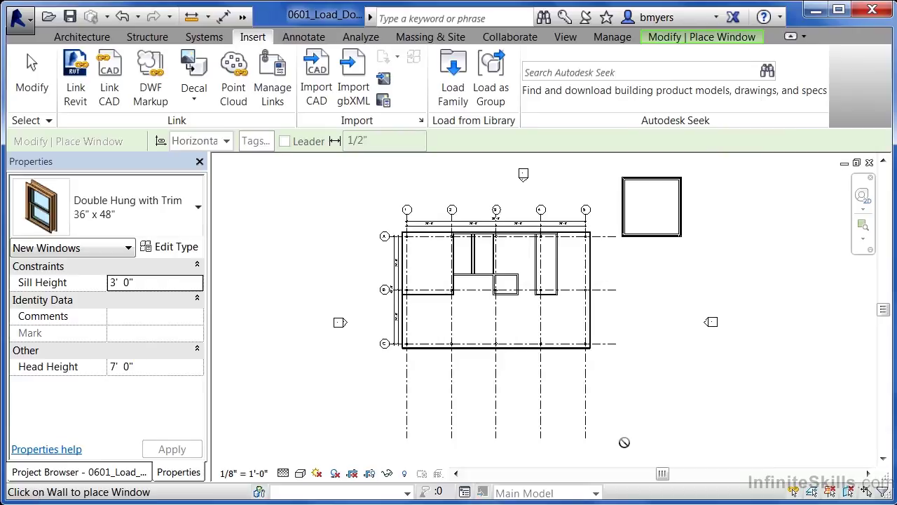
End window placement and restart door placement with Overhead-Sectional 8' x 6'-6" as the type.
{"action": "key", "text": "Escape"}
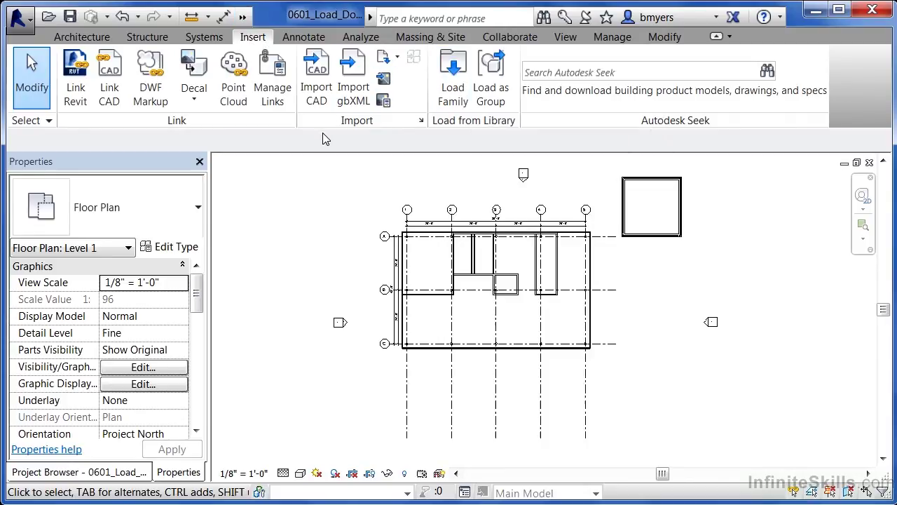
{"action": "left_click", "coordinate": [95, 39]}
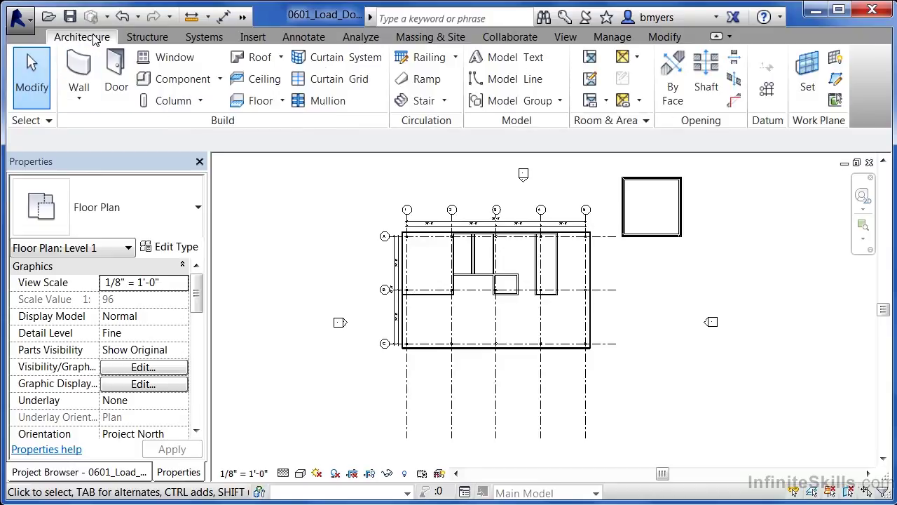
{"action": "left_click", "coordinate": [115, 70]}
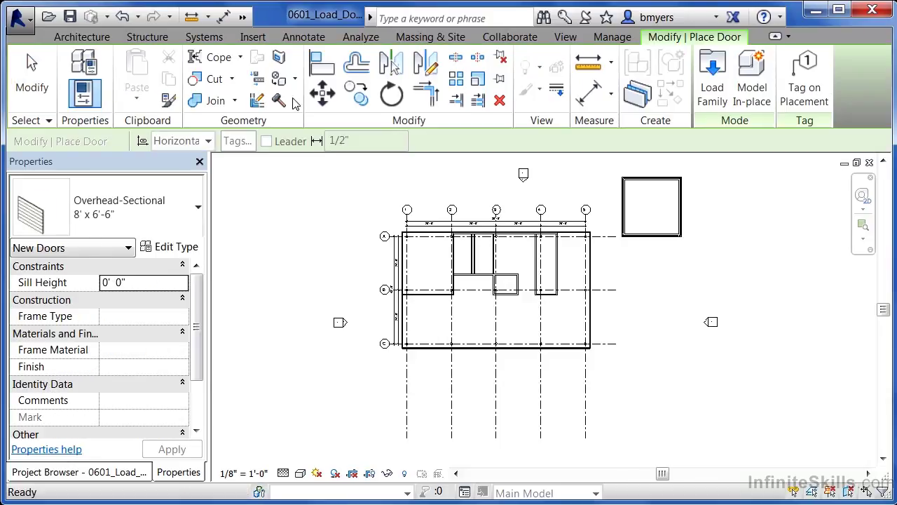